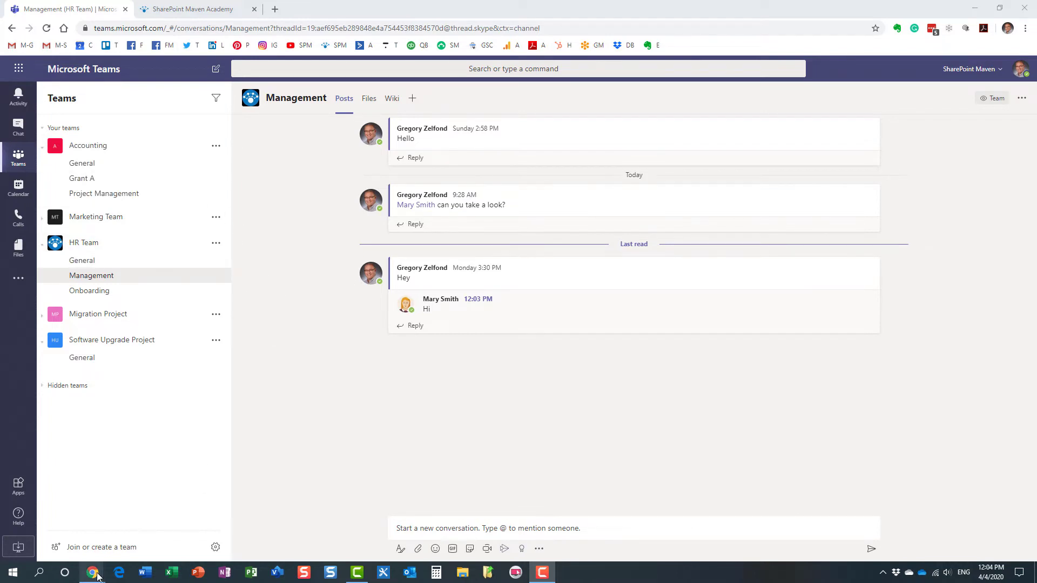
Switch to the incognito window with the colleague's account and reply "Sure" to the "can you take a look?" post.
mouse_move(97, 573)
left_click(135, 526)
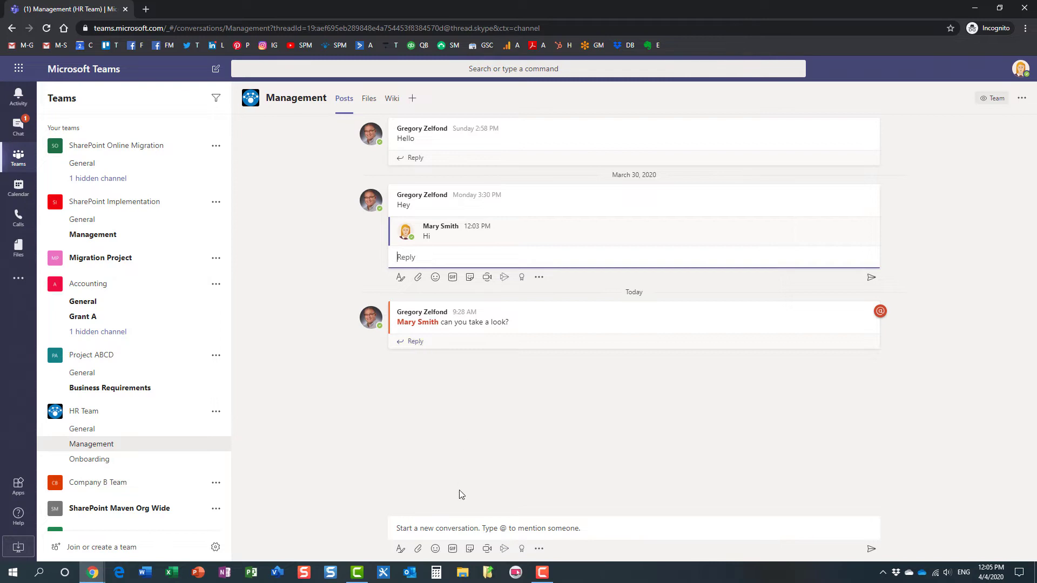
left_click(415, 343)
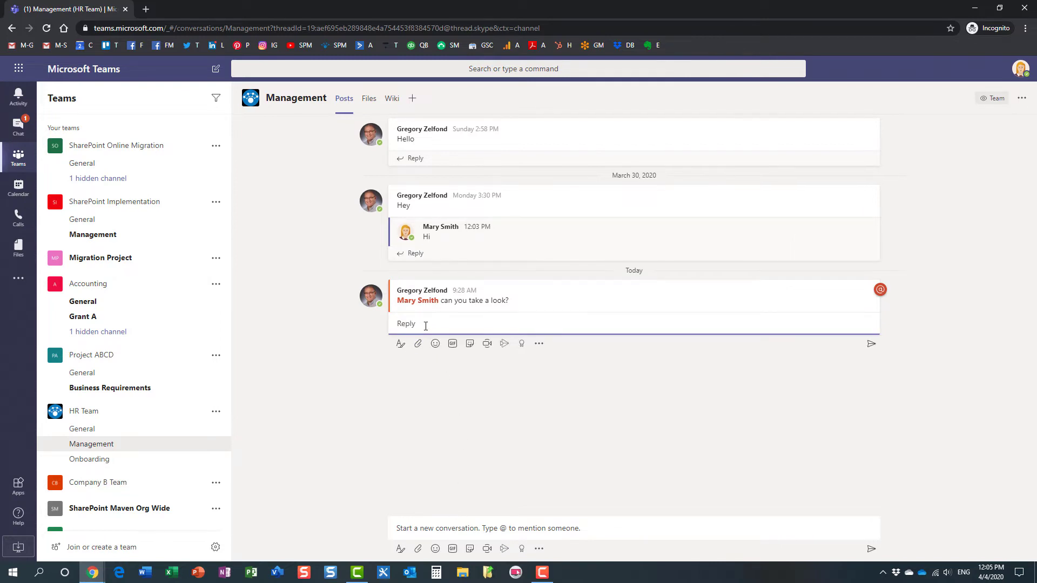
type("Sure")
key("Return")
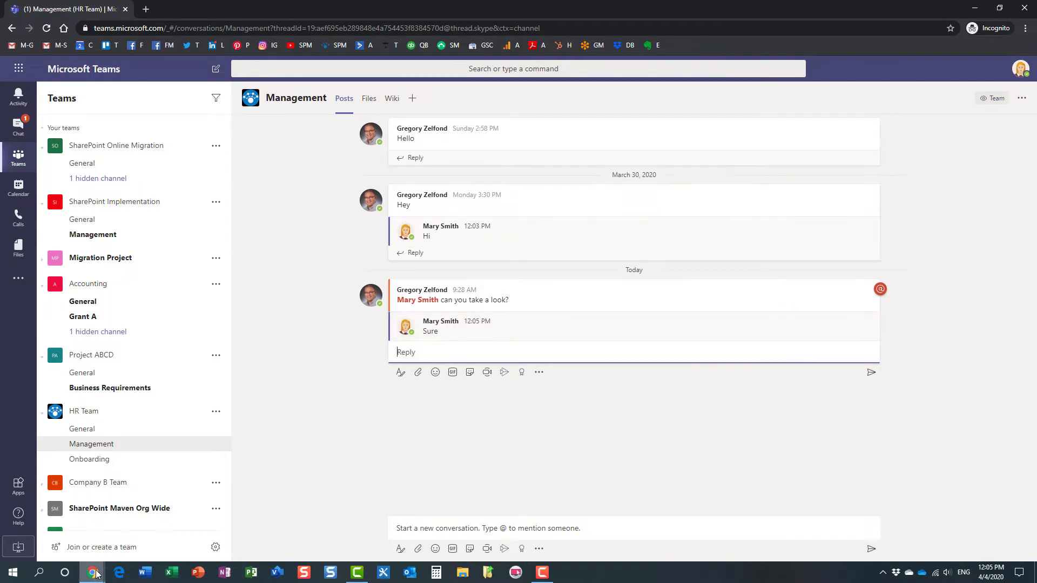
Return to the original account's Teams window and dismiss the banner about the reply in HR Team / Management.
mouse_move(93, 572)
left_click(180, 504)
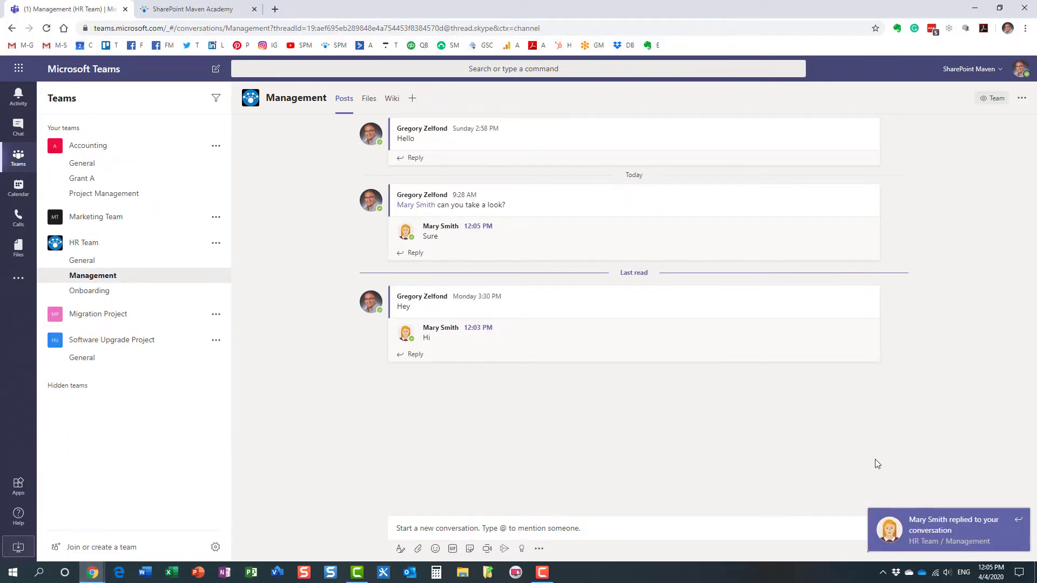
left_click(953, 527)
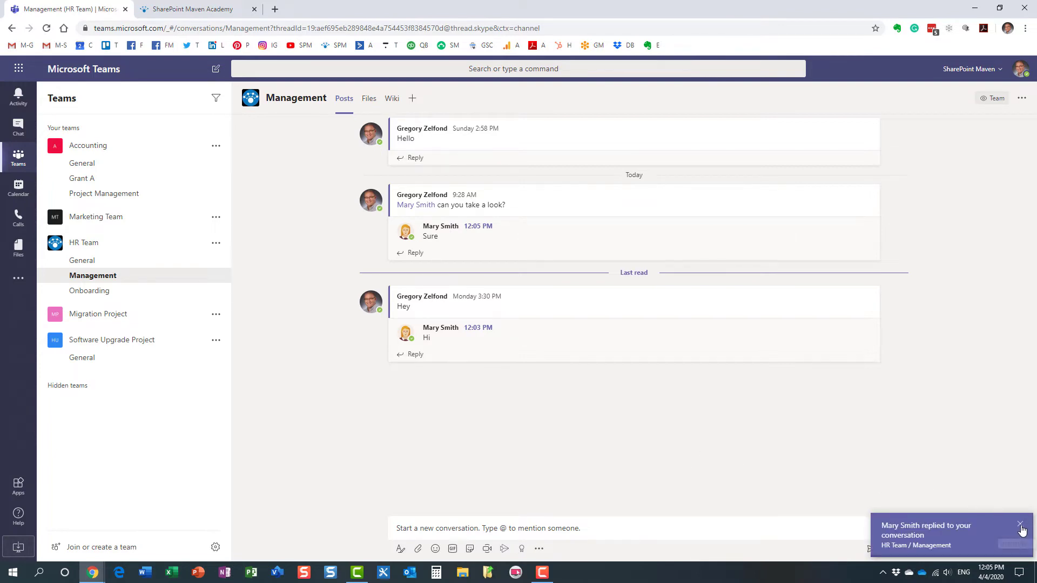
left_click(997, 520)
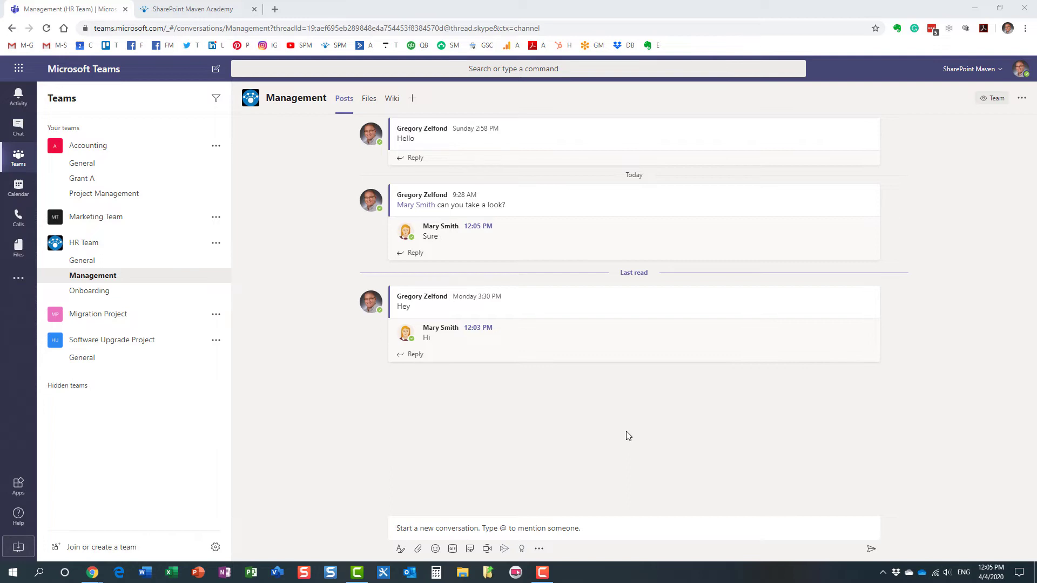
Open the account's notification settings and examine the options for mentions, messages and other activity.
left_click(1021, 70)
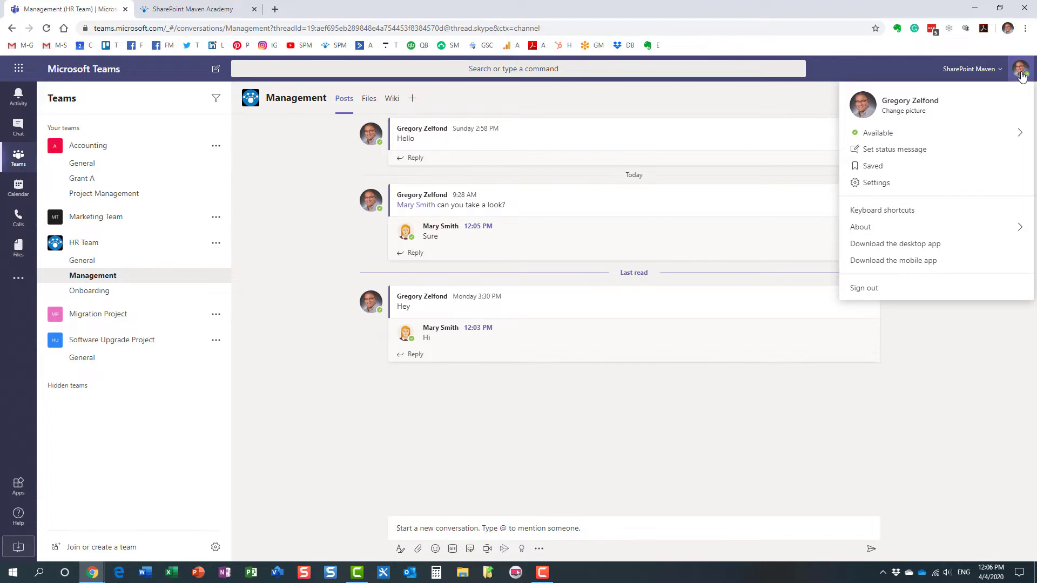
left_click(880, 184)
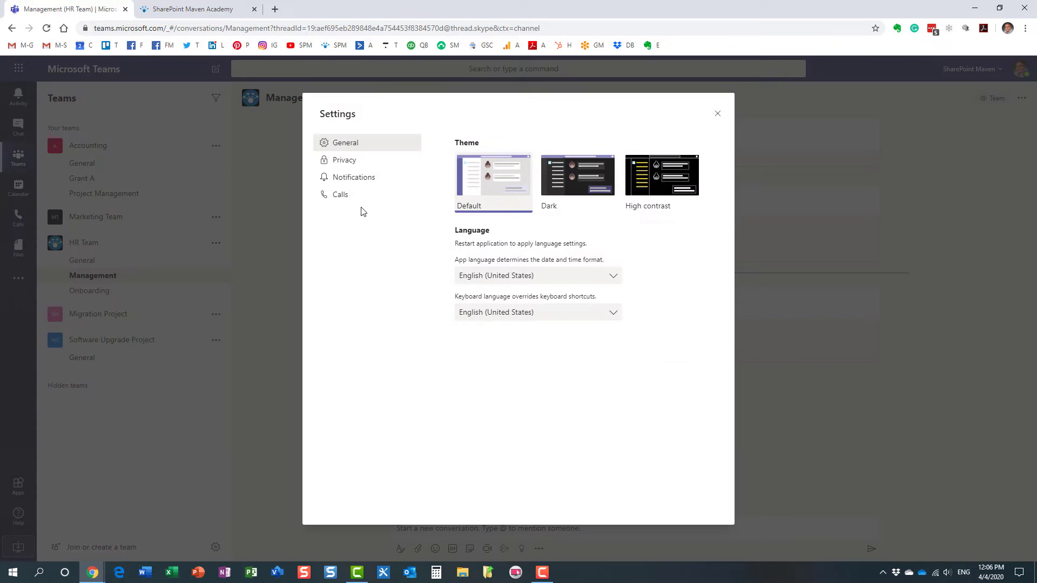
left_click(347, 180)
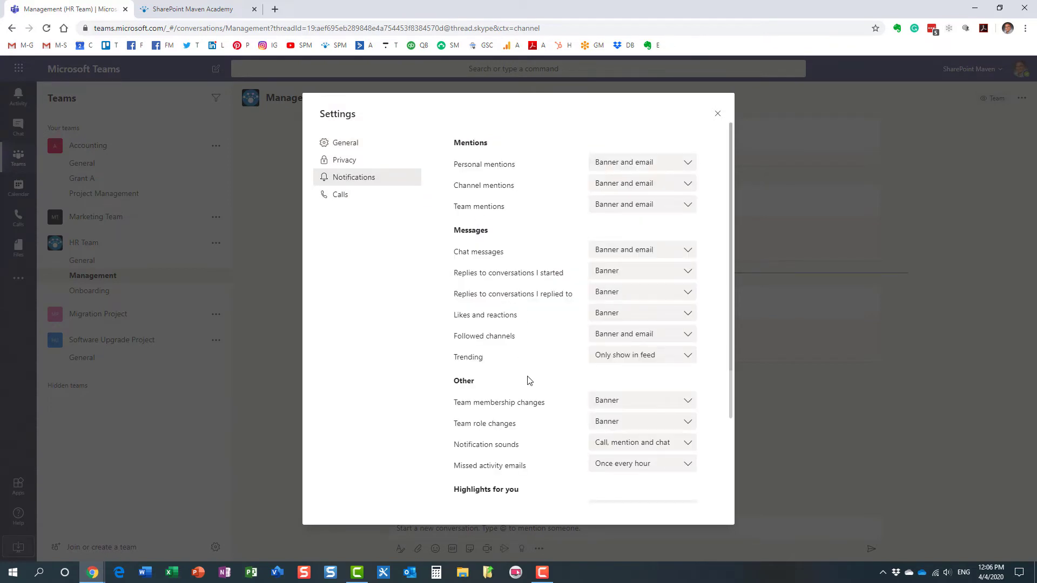
scroll(527, 377, "down", 1)
scroll(528, 378, "up", 1)
scroll(497, 293, "down", 1)
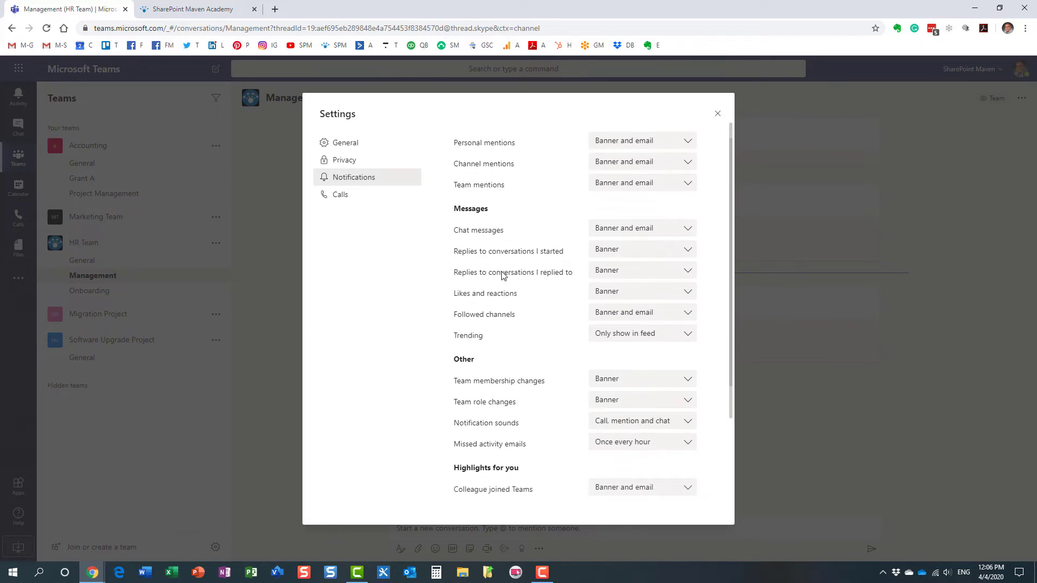
scroll(502, 275, "up", 1)
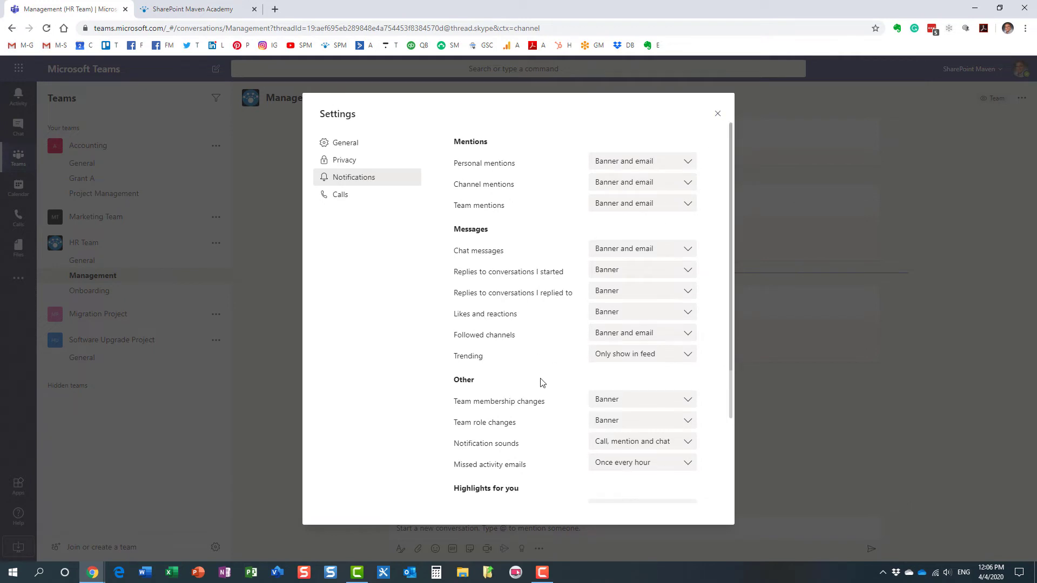
scroll(540, 380, "down", 1)
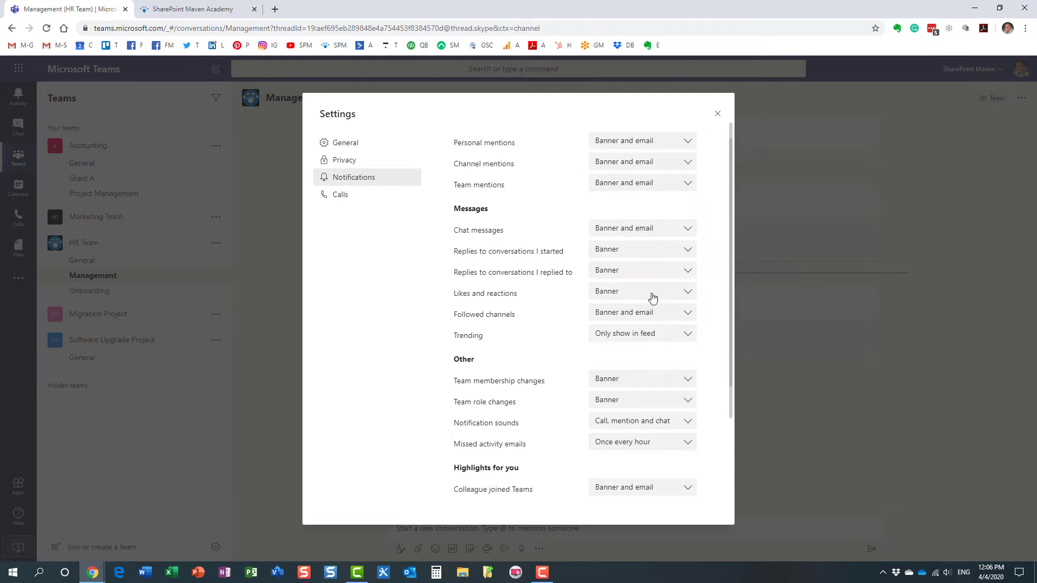
Examine the choices for "Replies to conversations I replied to" and the remaining notification options, and close the settings without changes.
left_click(626, 276)
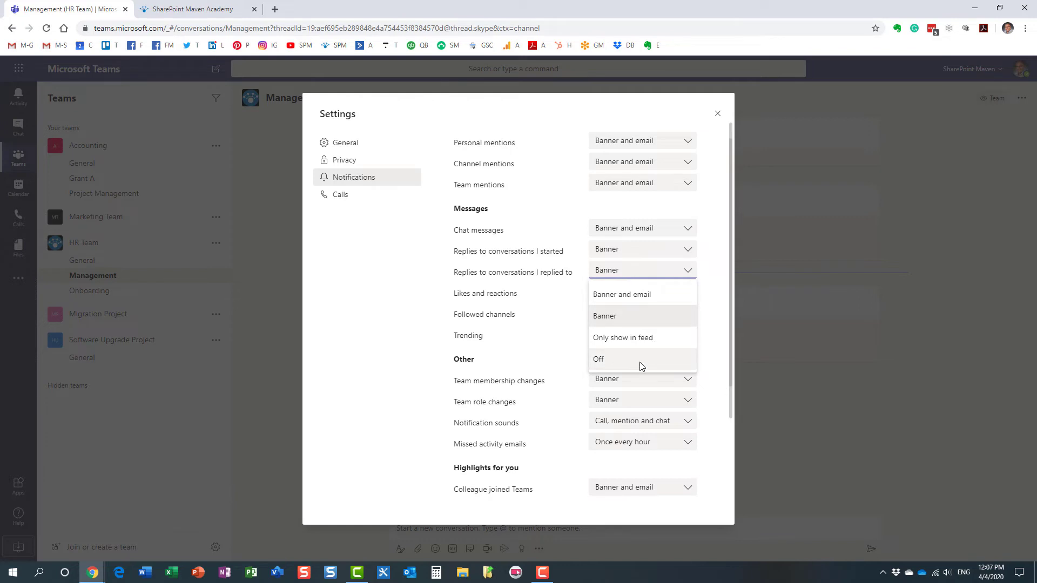
left_click(710, 330)
scroll(543, 278, "down", 2)
scroll(562, 321, "up", 1)
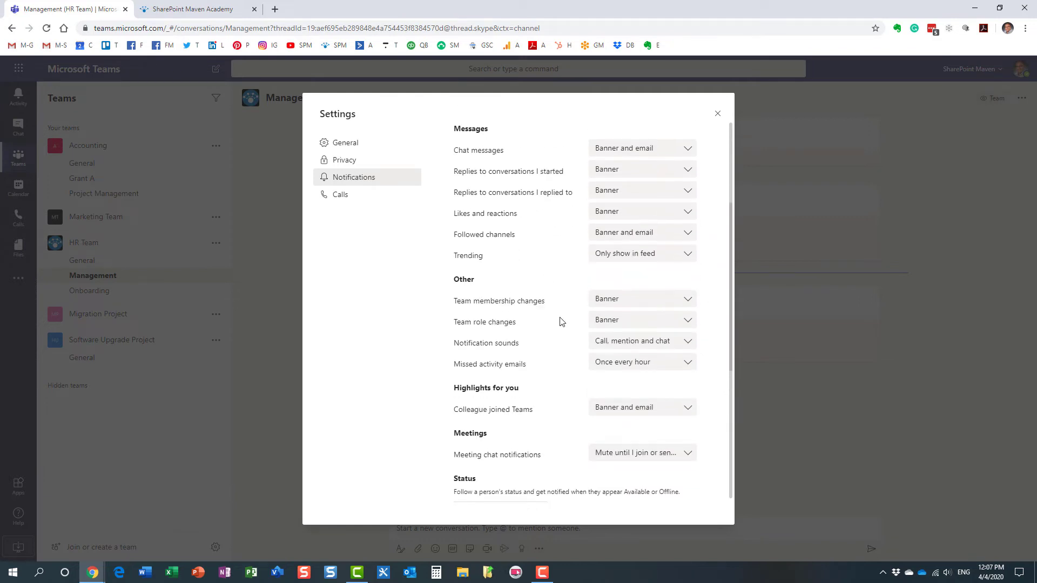
left_click(718, 117)
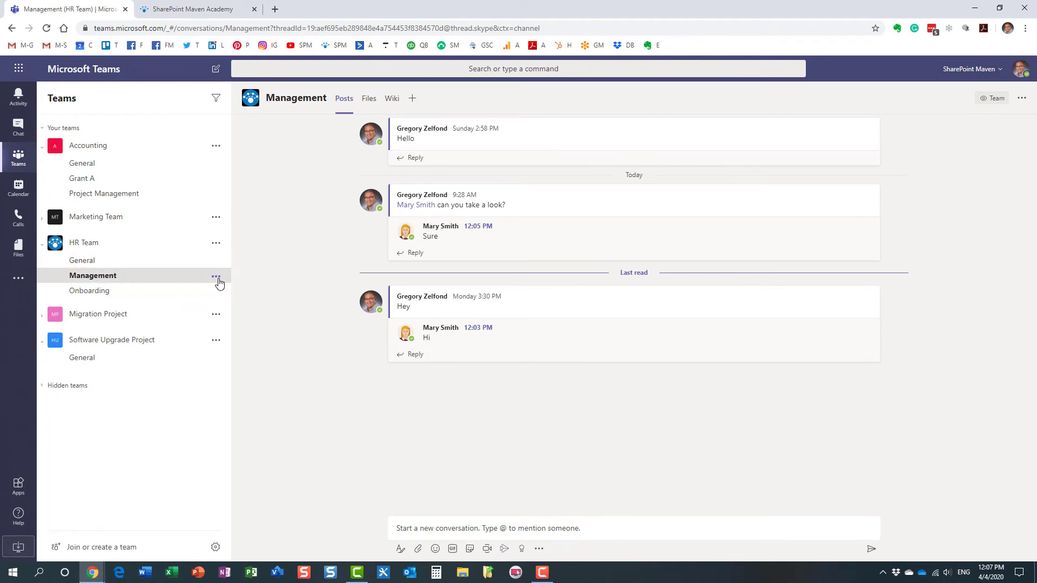
Examine the Management channel's notification settings, including the choices for all new posts, and cancel without changing them.
left_click(216, 278)
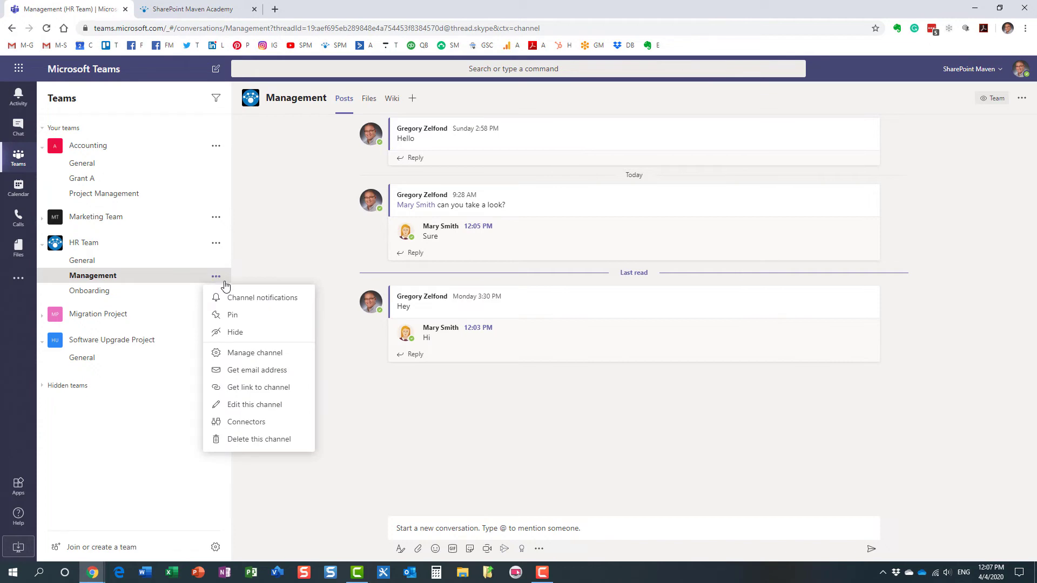
left_click(240, 297)
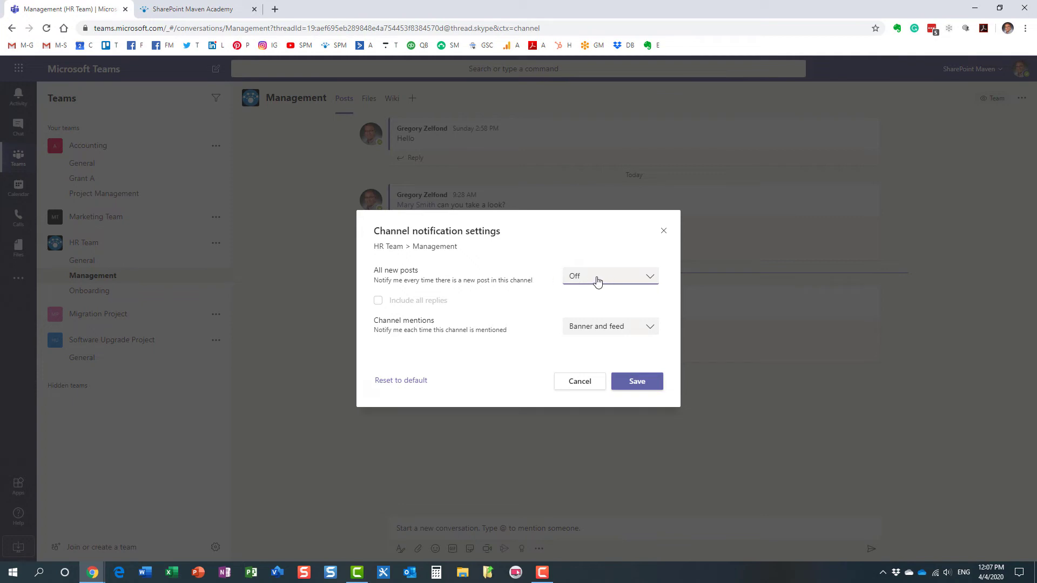
left_click(603, 278)
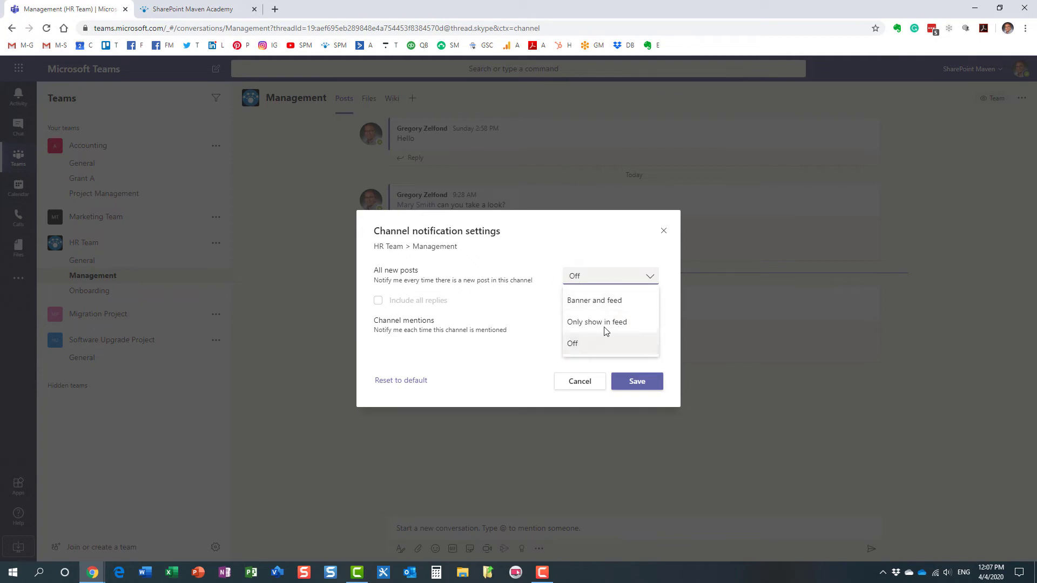
left_click(527, 316)
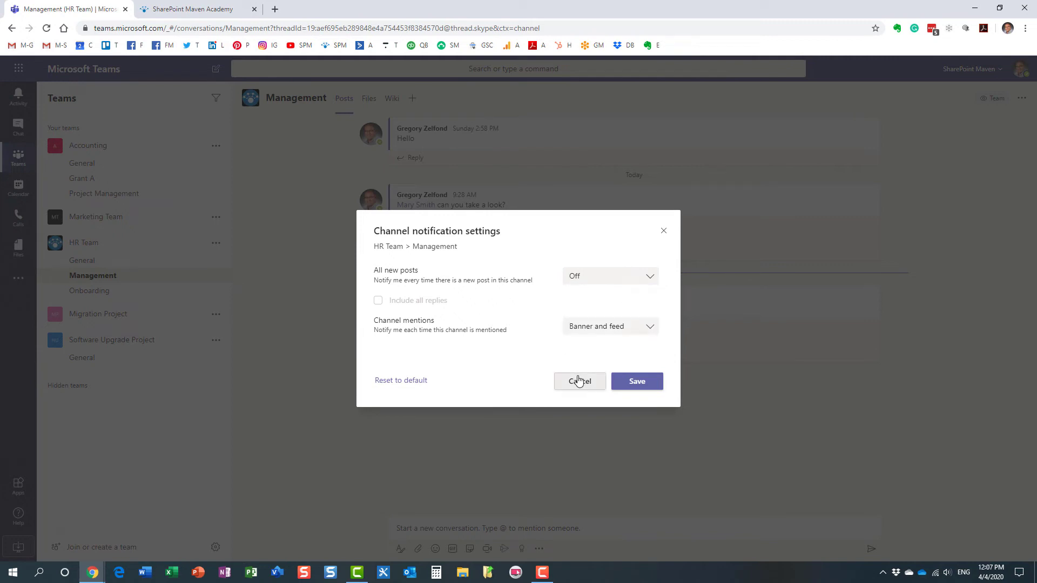
left_click(578, 381)
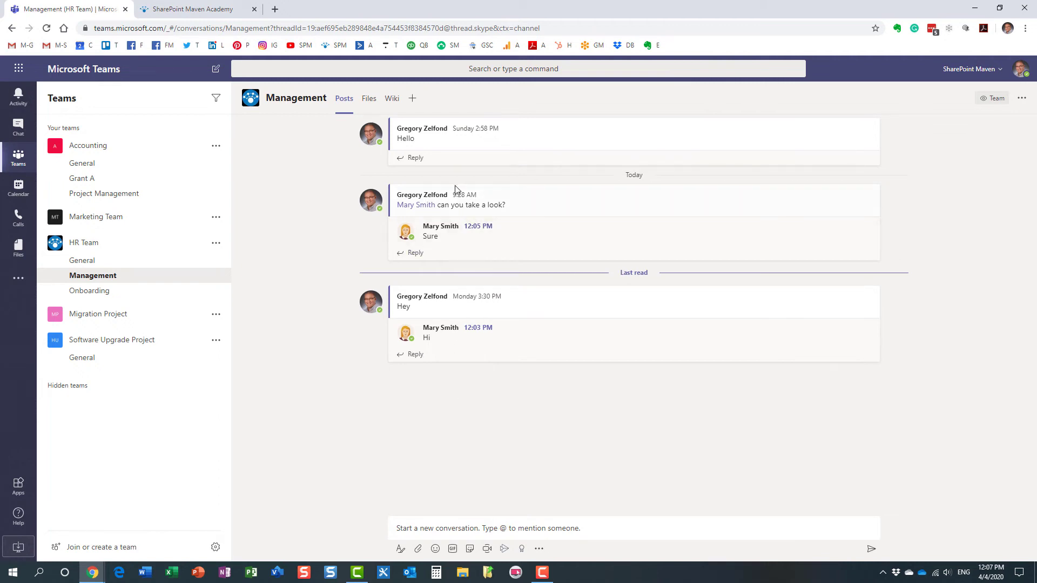
Turn off notifications for the "can you take a look?" conversation in the Management channel.
mouse_move(512, 206)
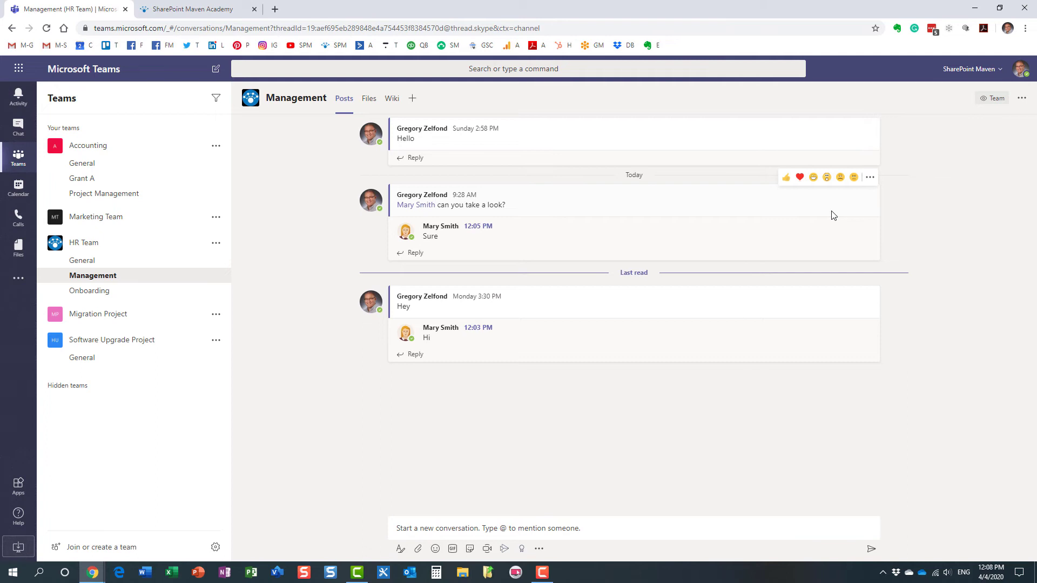
left_click(870, 178)
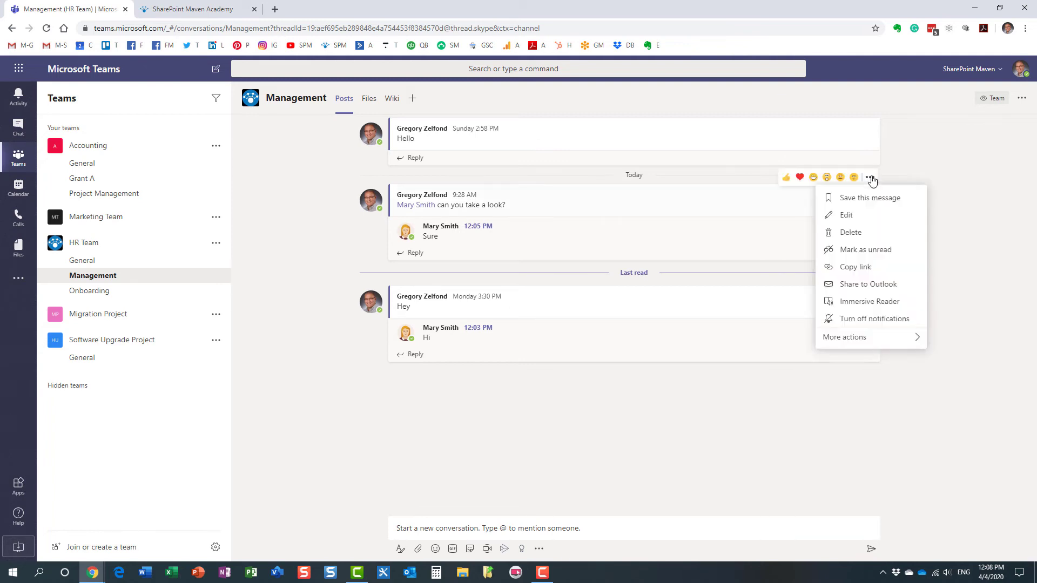
left_click(741, 184)
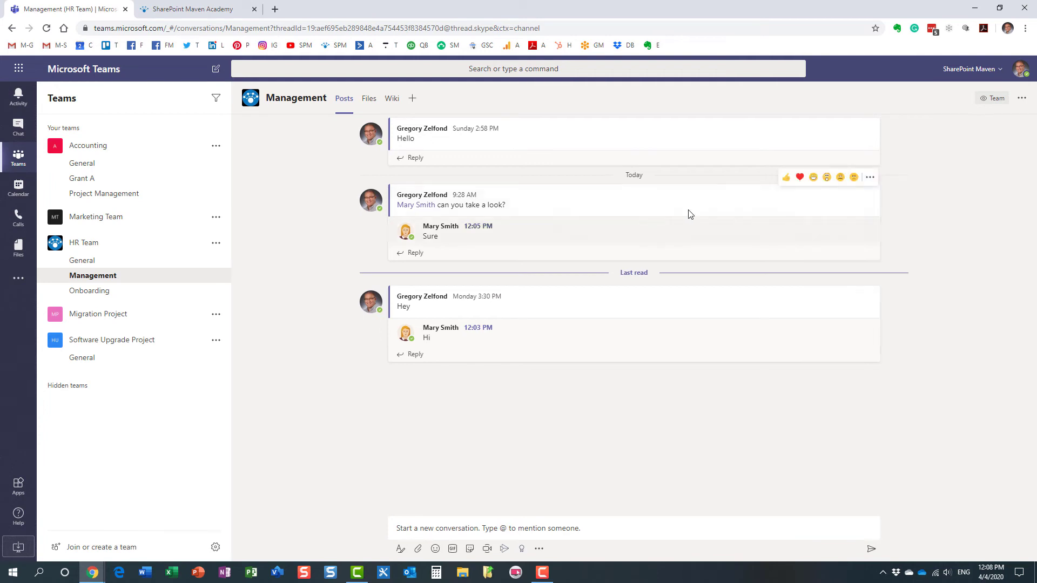
mouse_move(851, 202)
left_click(869, 179)
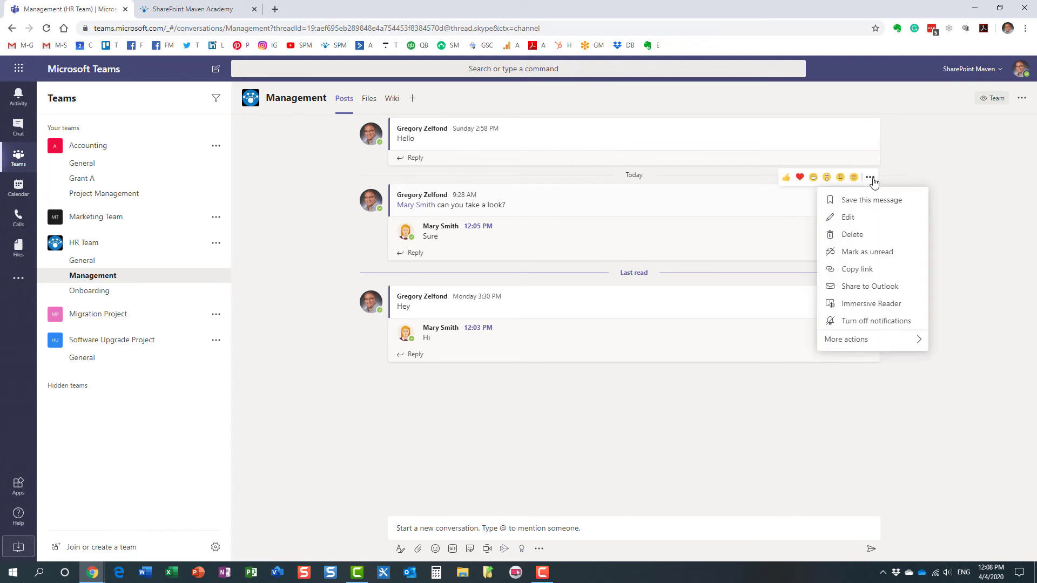
left_click(908, 322)
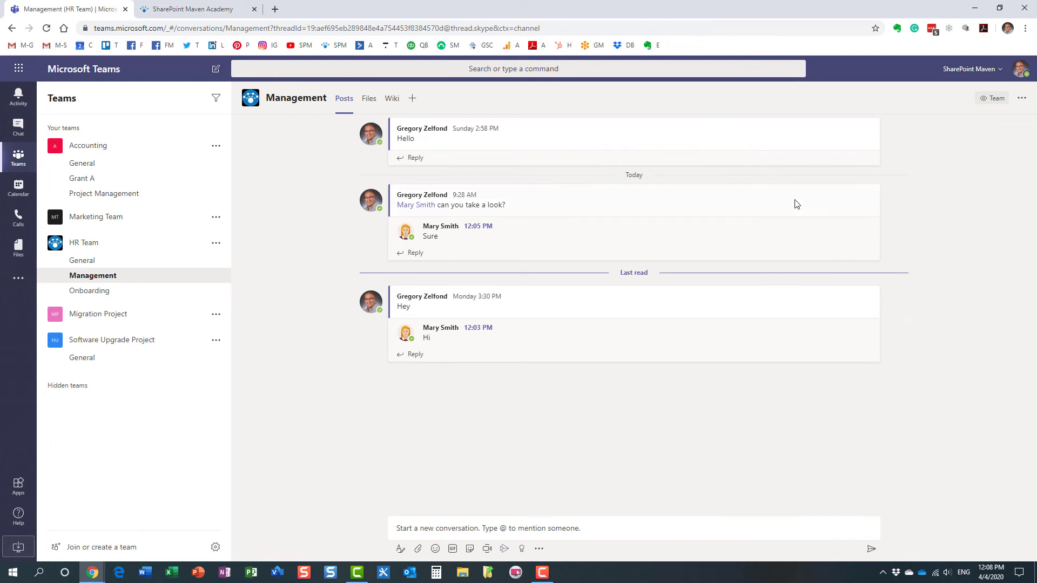
Turn notifications back on for the "can you take a look?" conversation.
mouse_move(798, 196)
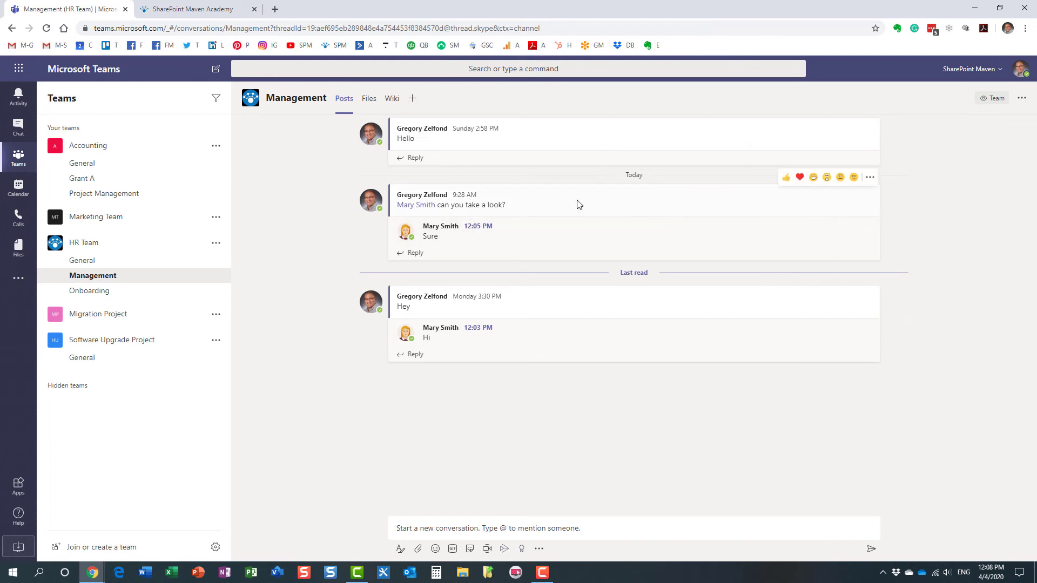
mouse_move(436, 201)
left_click(868, 181)
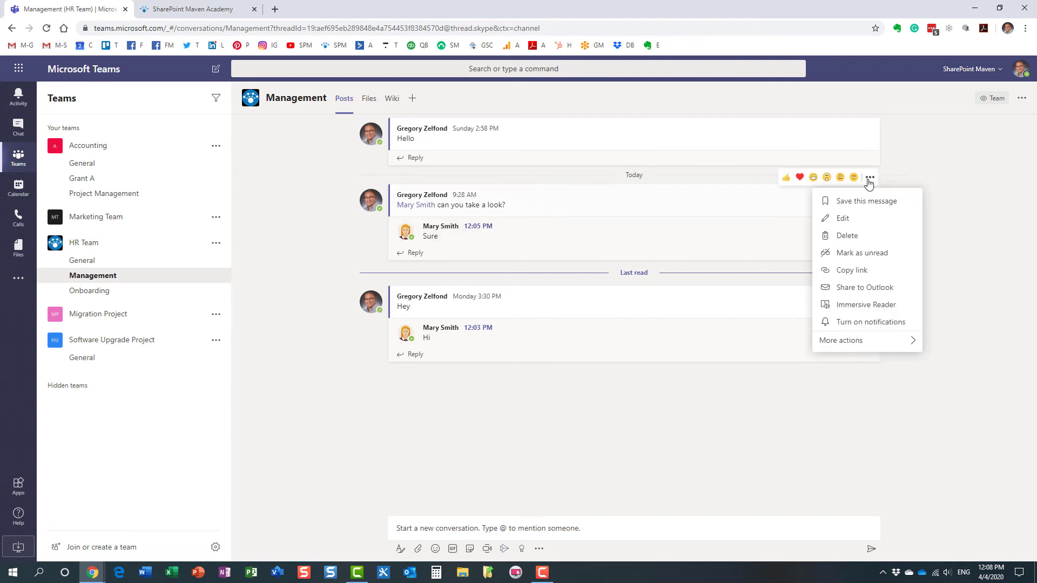
left_click(879, 326)
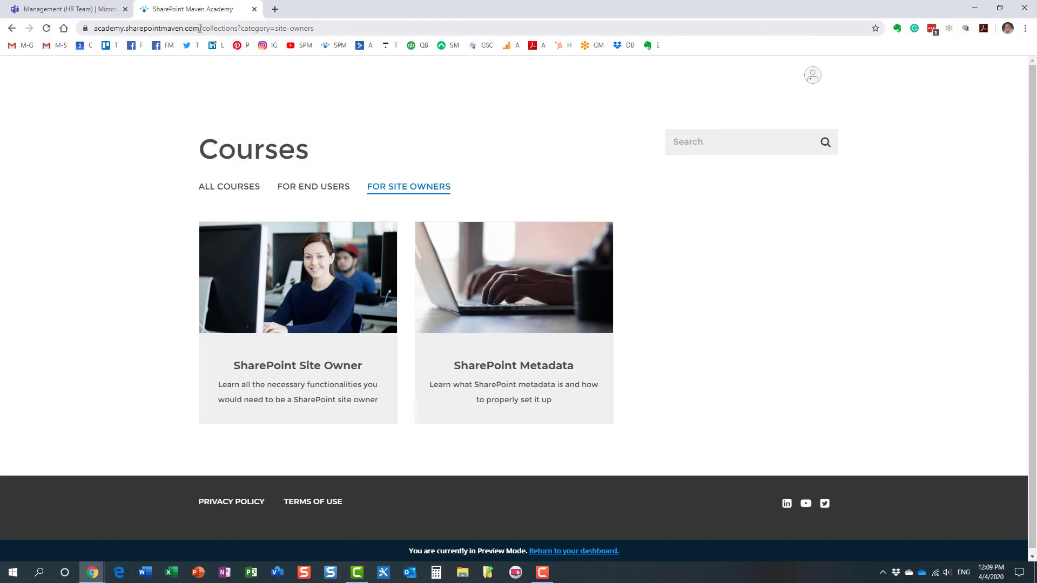
Go from the site-owner course list to the academy home page at academy.sharepointmaven.com.
left_click_drag(200, 28, 509, 32)
key("BackSpace")
key("Return")
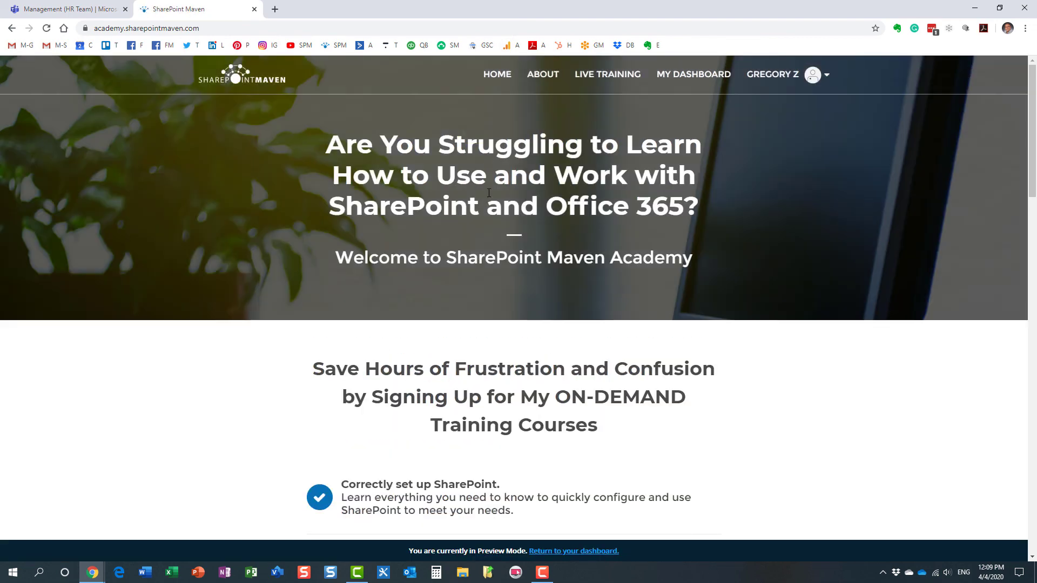
Look at the end-user and site-owner course collections from the academy home page, and return to the Teams Management channel.
scroll(542, 277, "down", 8)
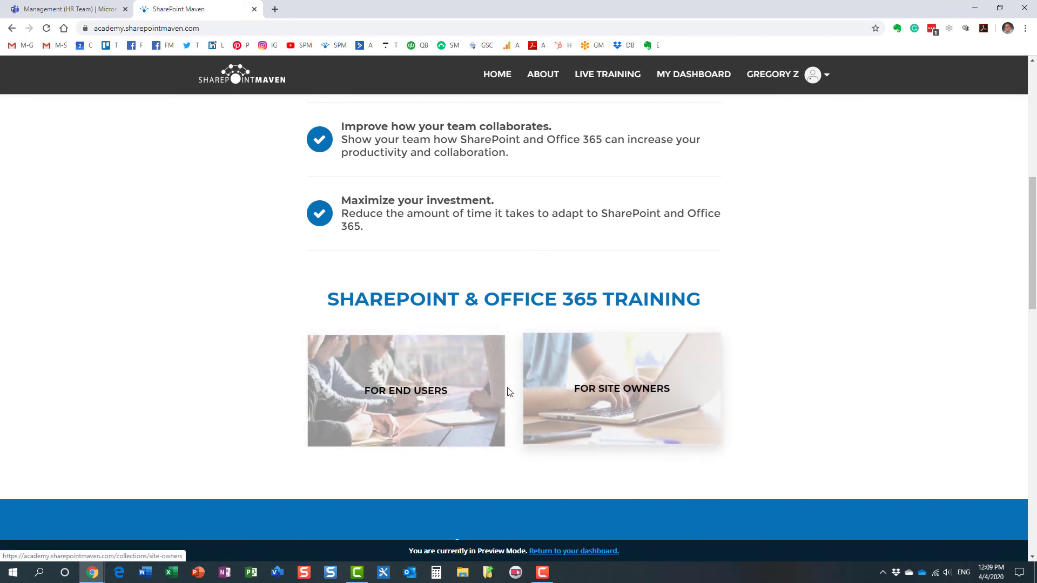
left_click(441, 383)
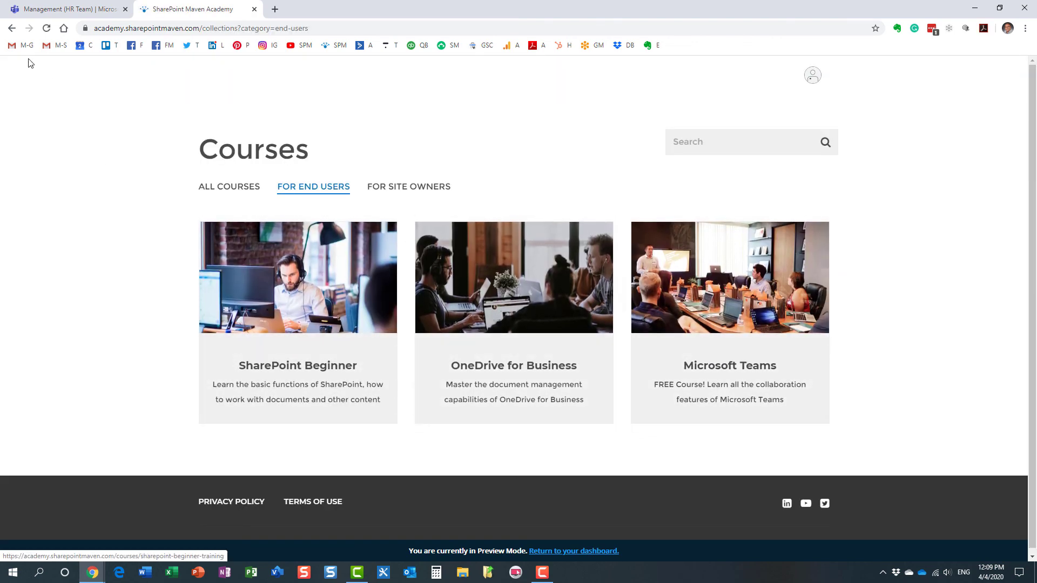
left_click(11, 28)
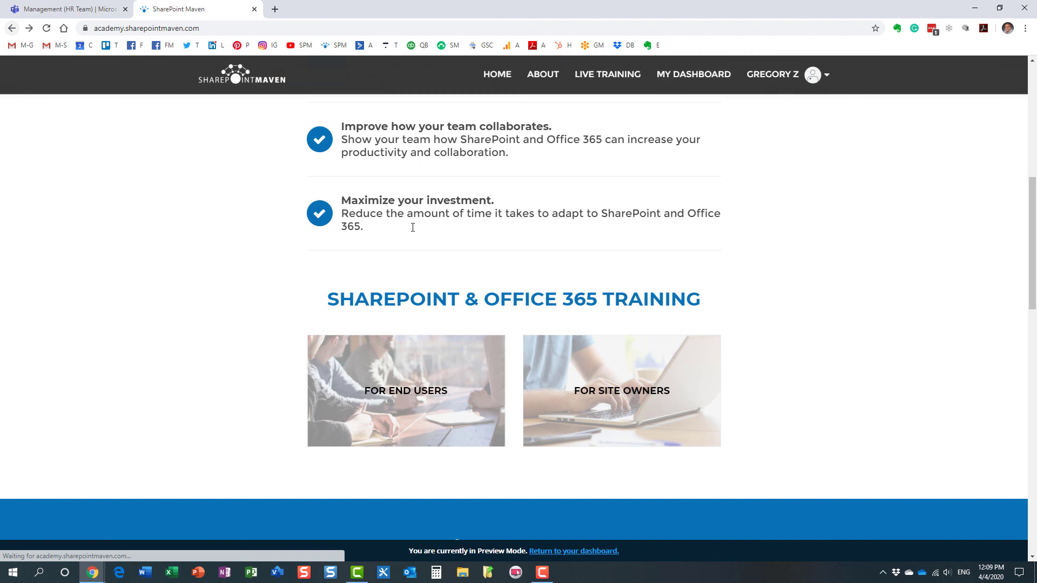
left_click(625, 382)
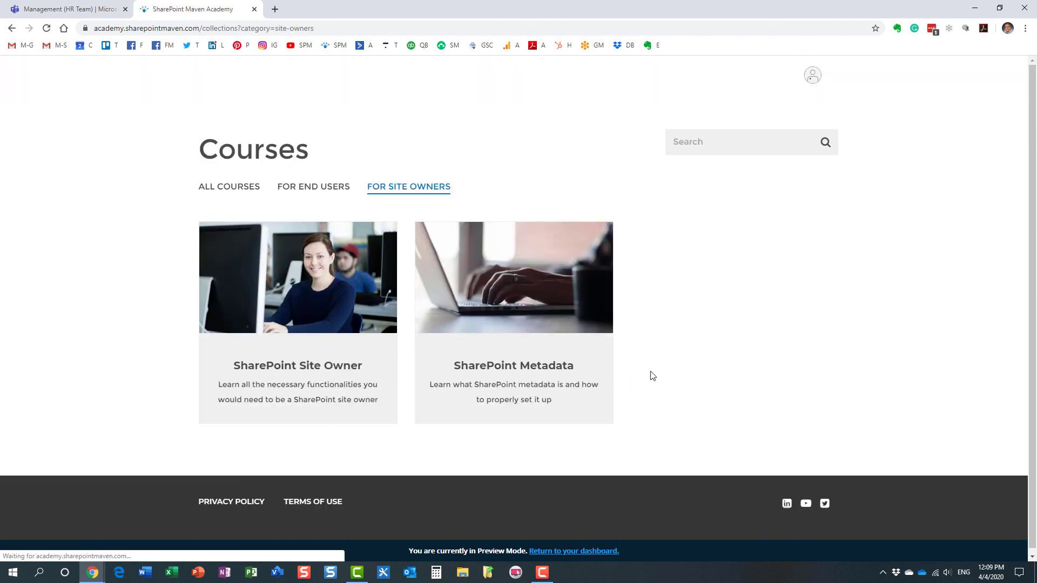
left_click(11, 28)
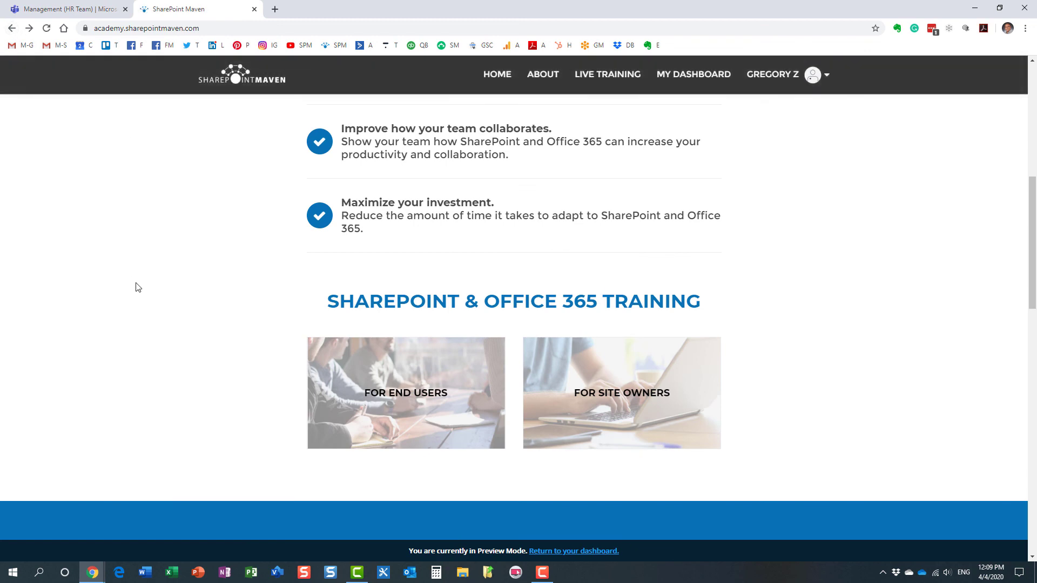
scroll(135, 287, "up", 8)
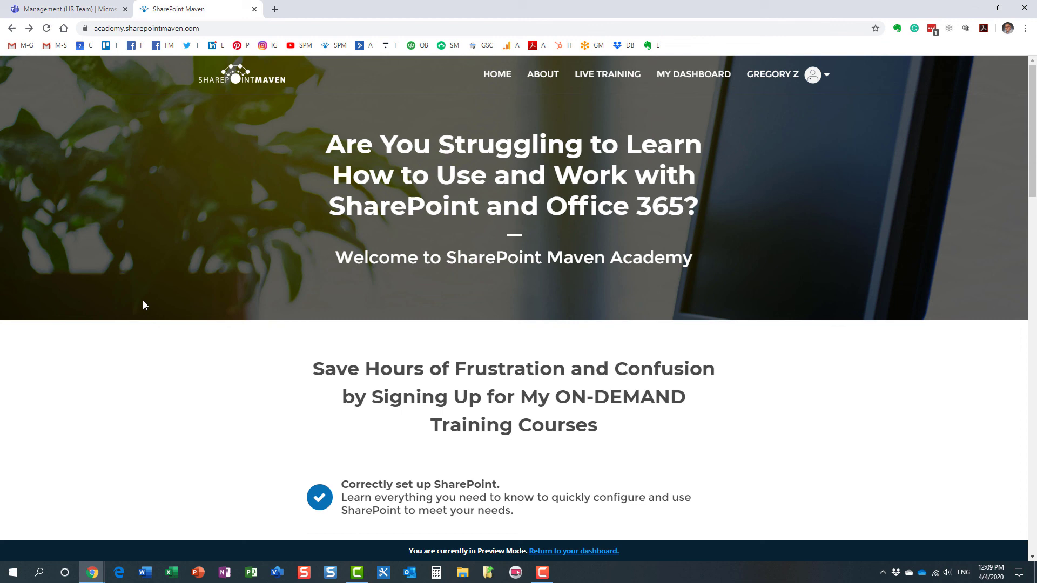
left_click(80, 9)
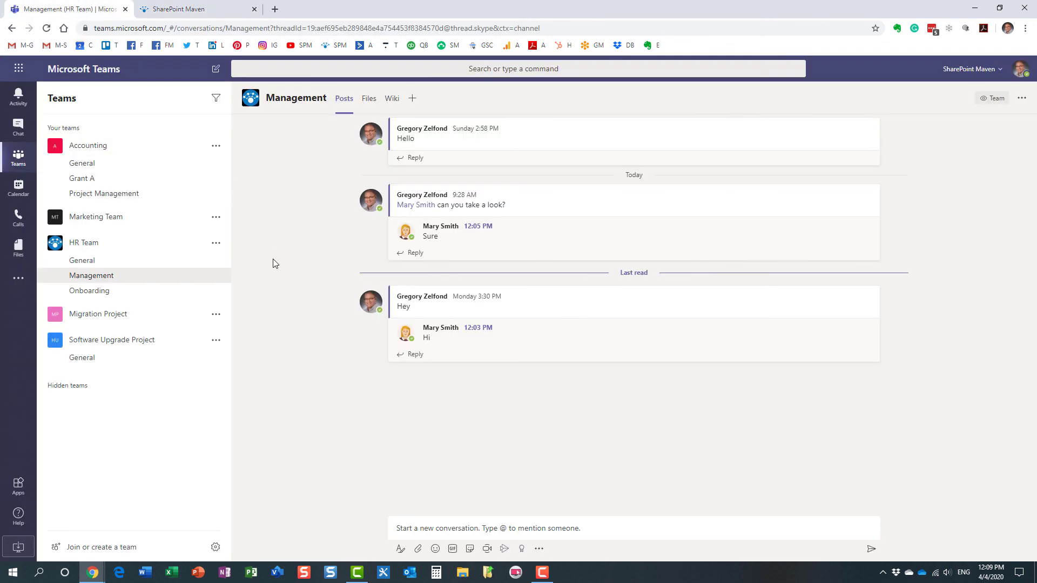